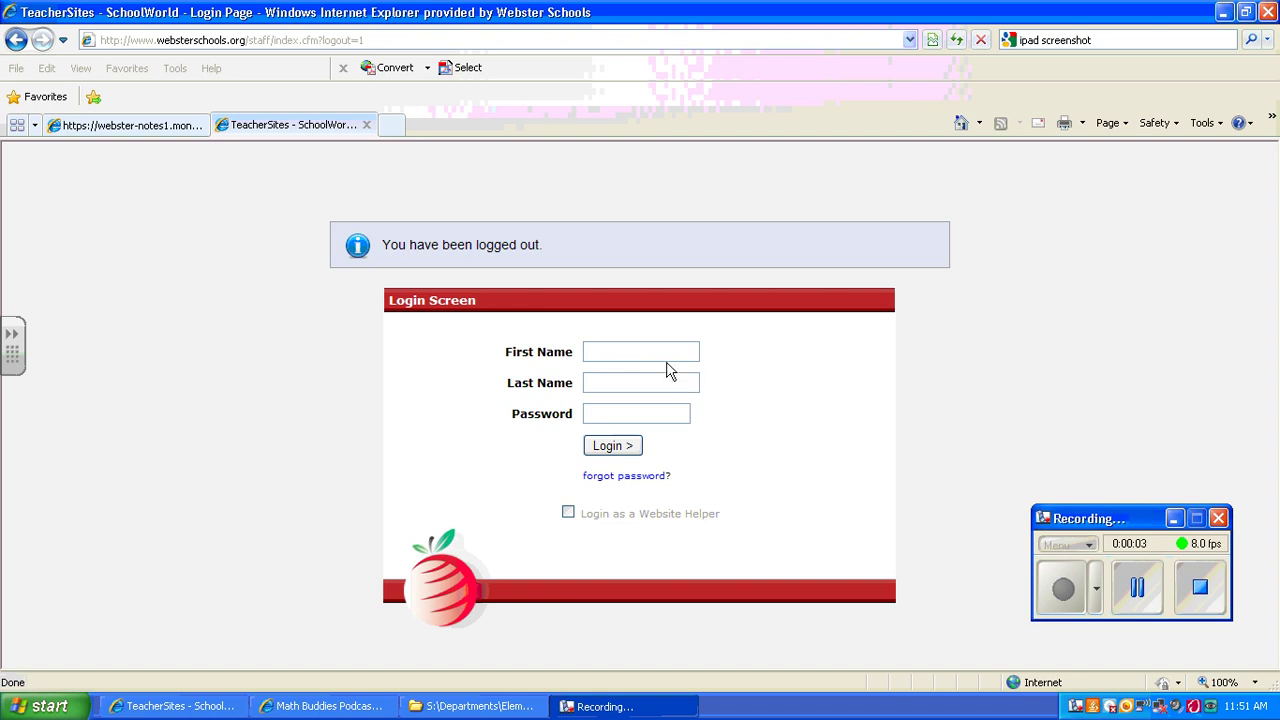
Step: Log in to the teacher site with the teacher's name and account password
left_click(658, 353)
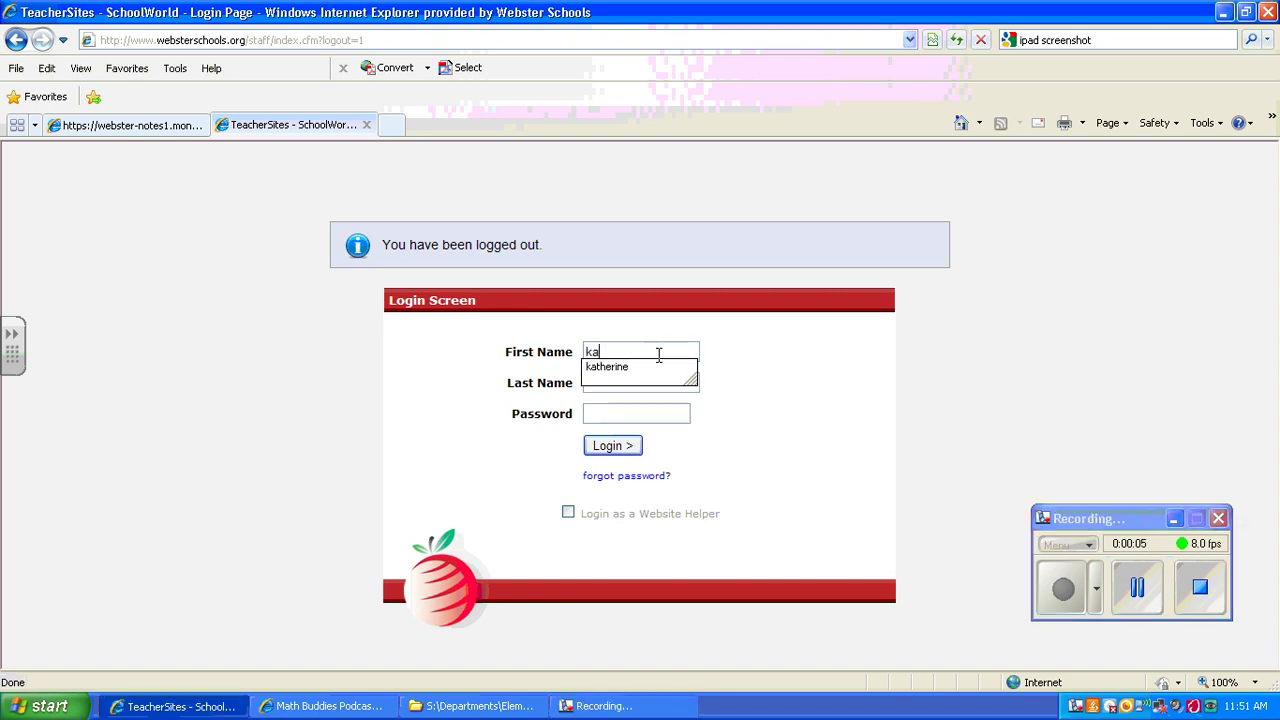
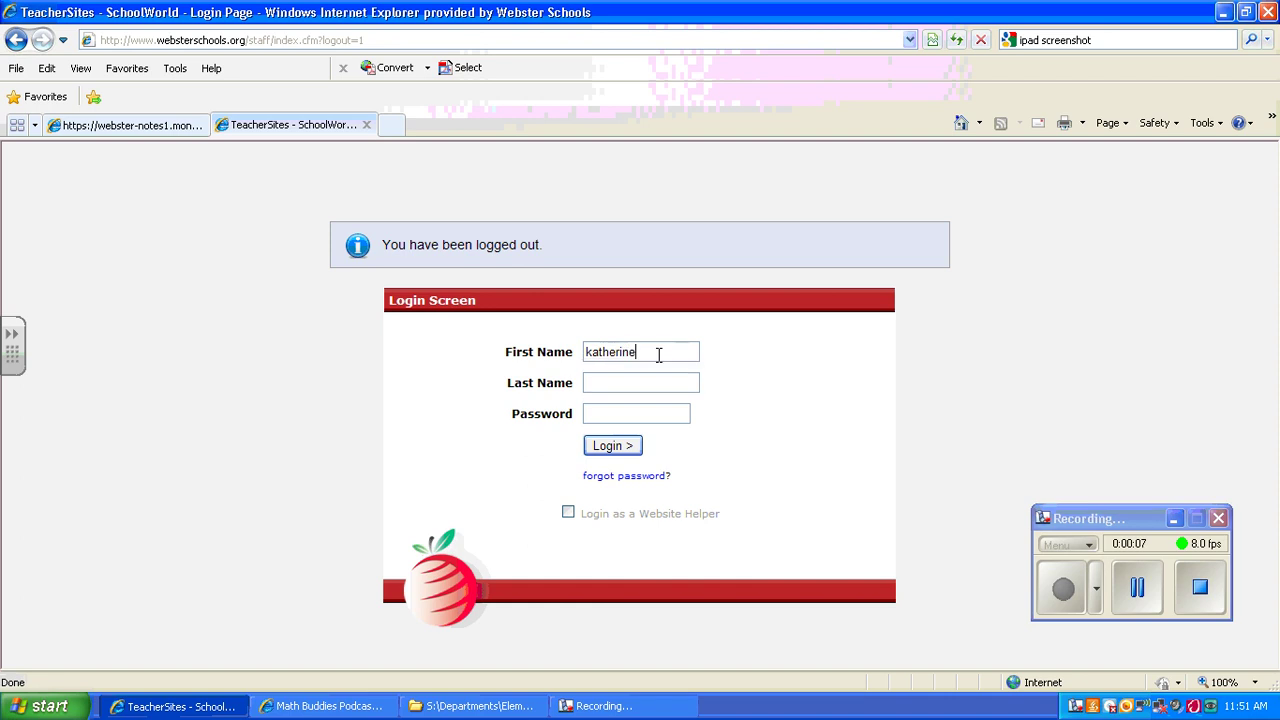
key("Tab")
type("******")
left_click(614, 446)
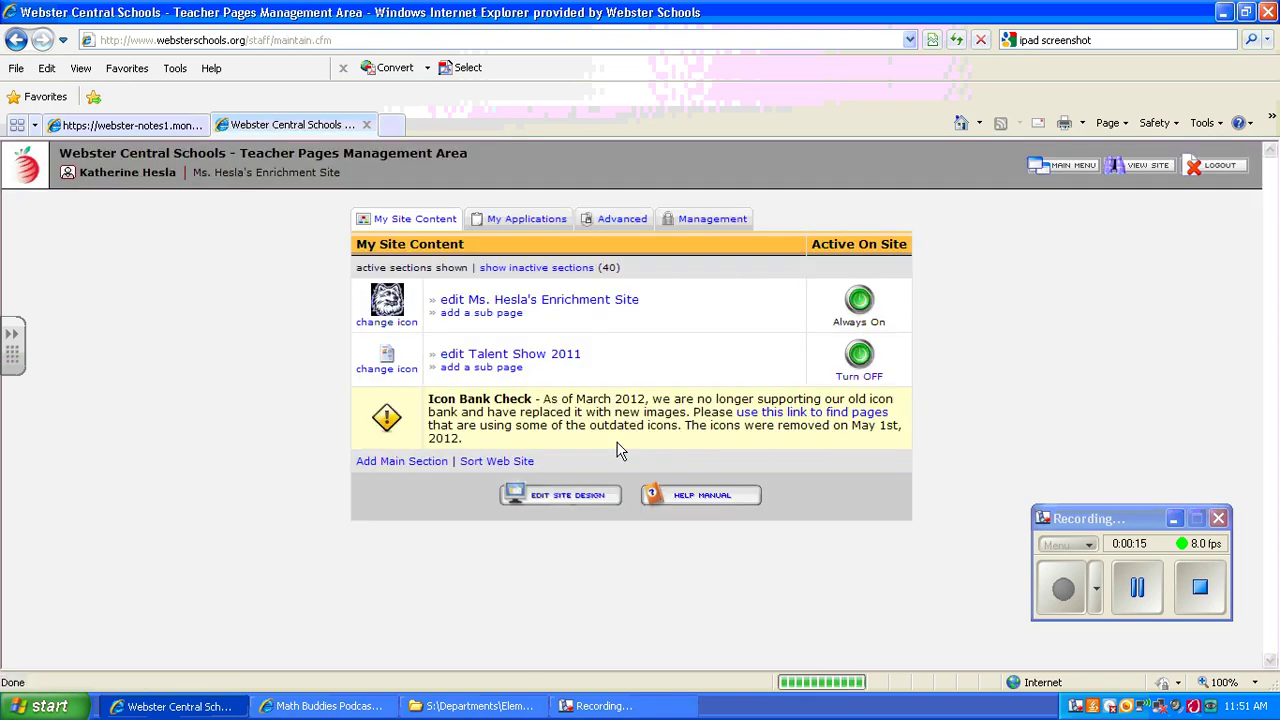
Step: Turn on My BLOG from the inactive applications and open the list of blogs
left_click(522, 221)
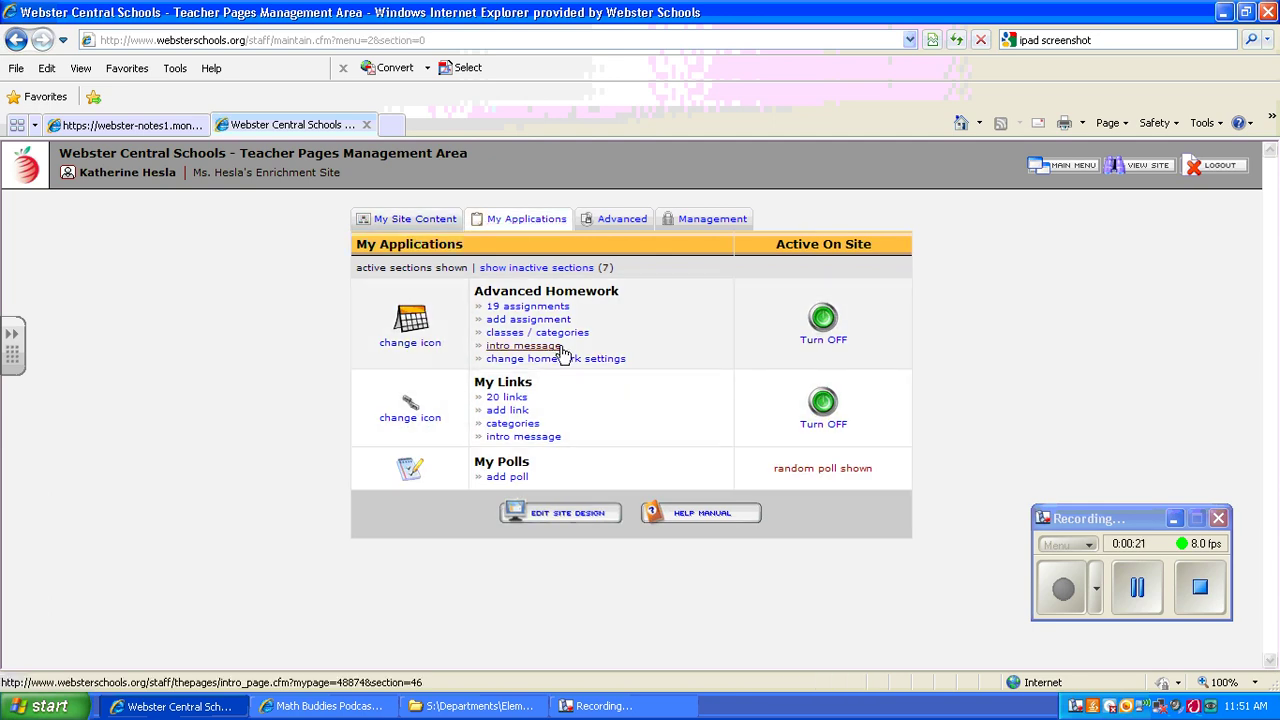
left_click(521, 270)
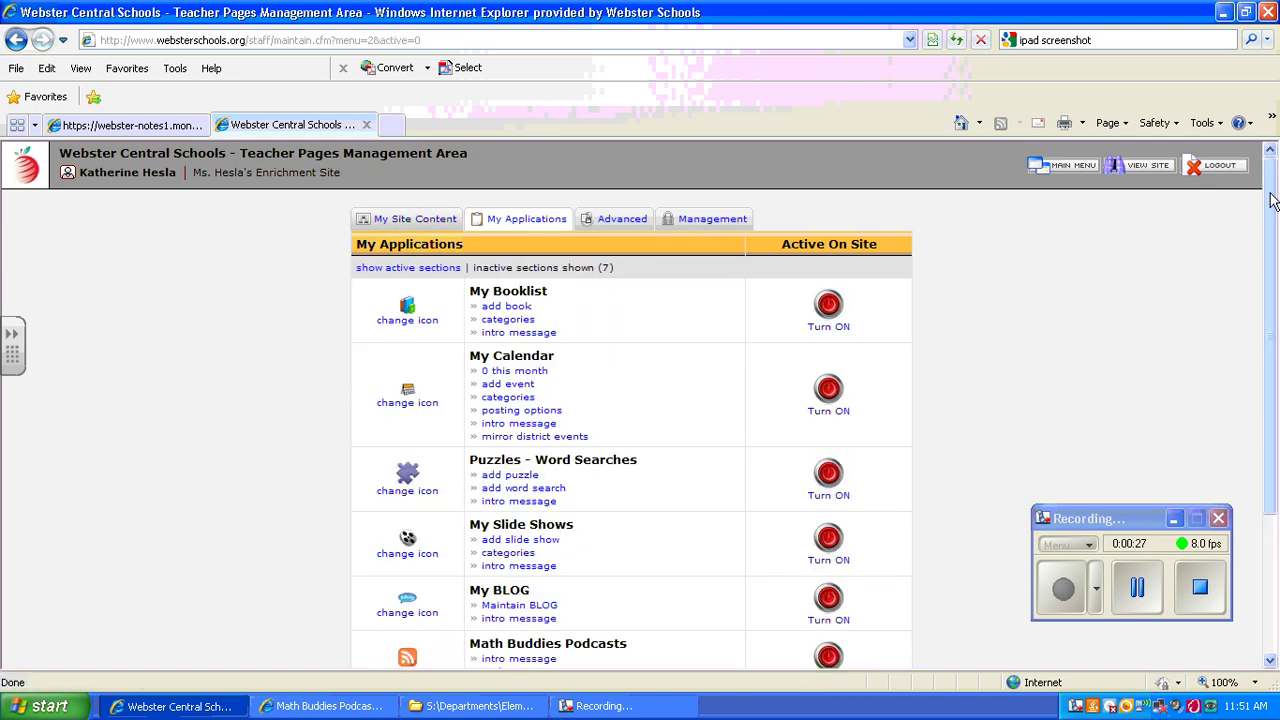
left_click_drag(1272, 200, 1273, 338)
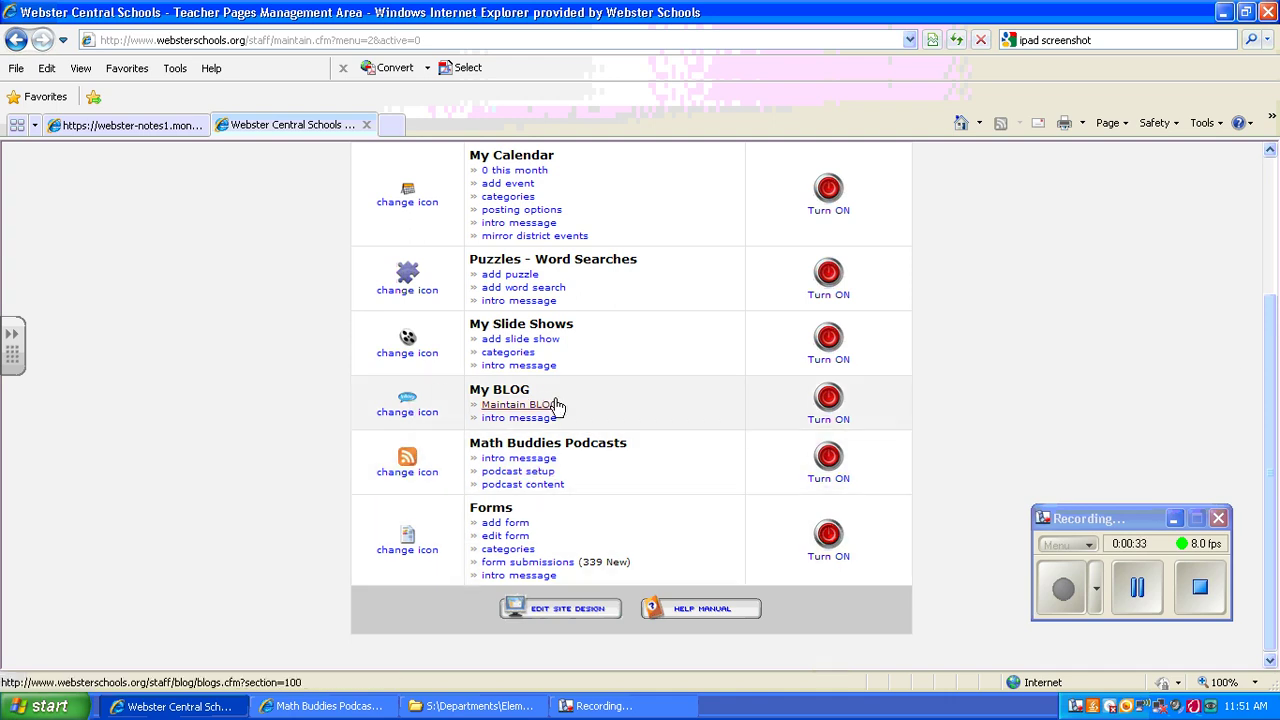
left_click(828, 398)
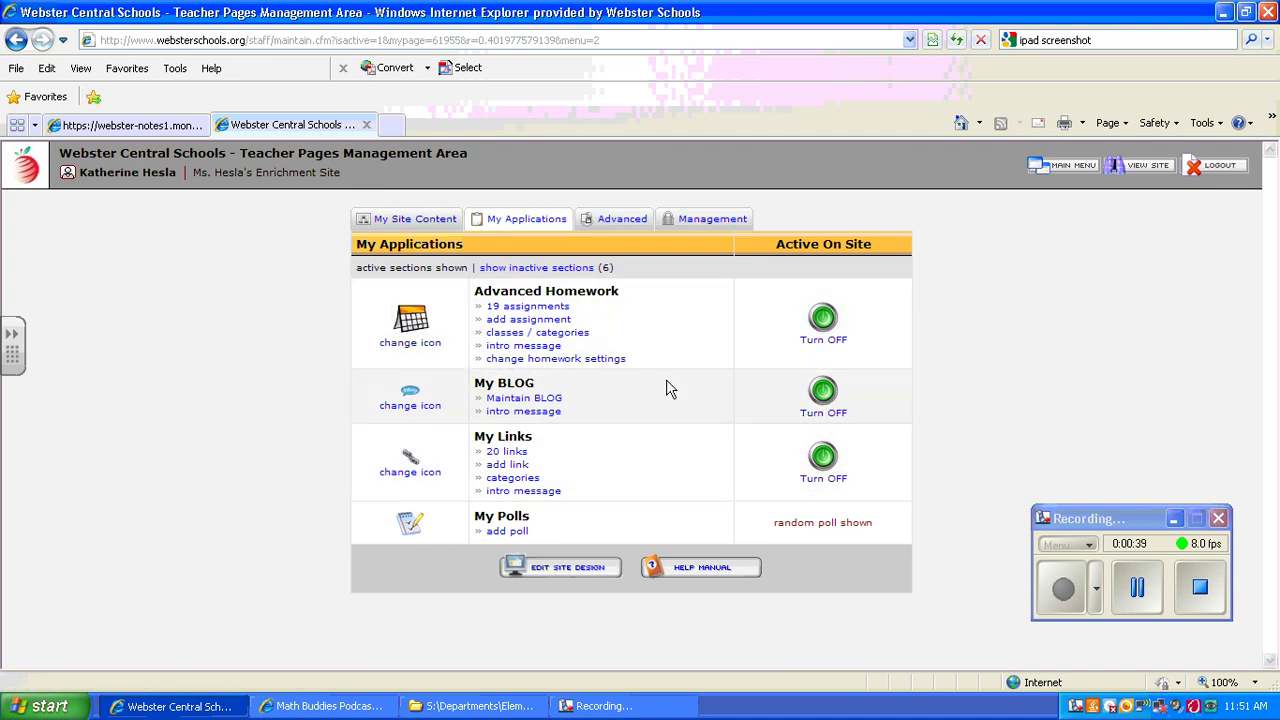
left_click(552, 399)
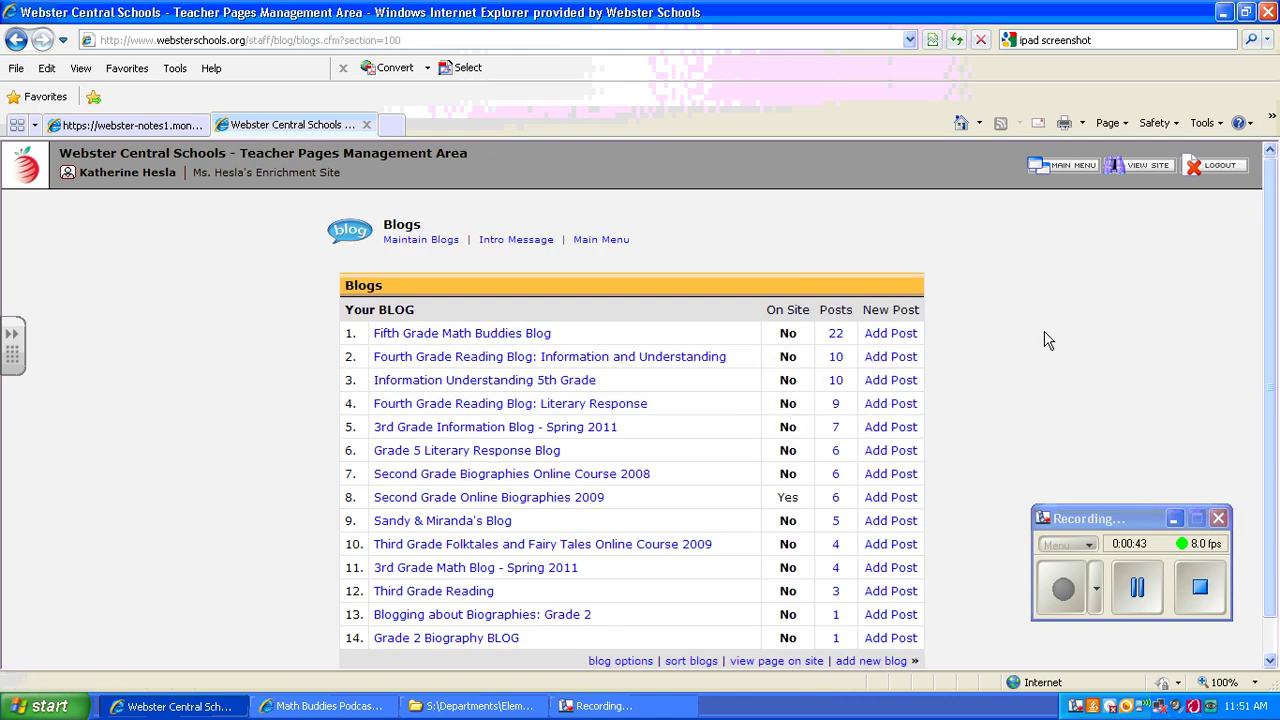
left_click_drag(1270, 257, 1267, 345)
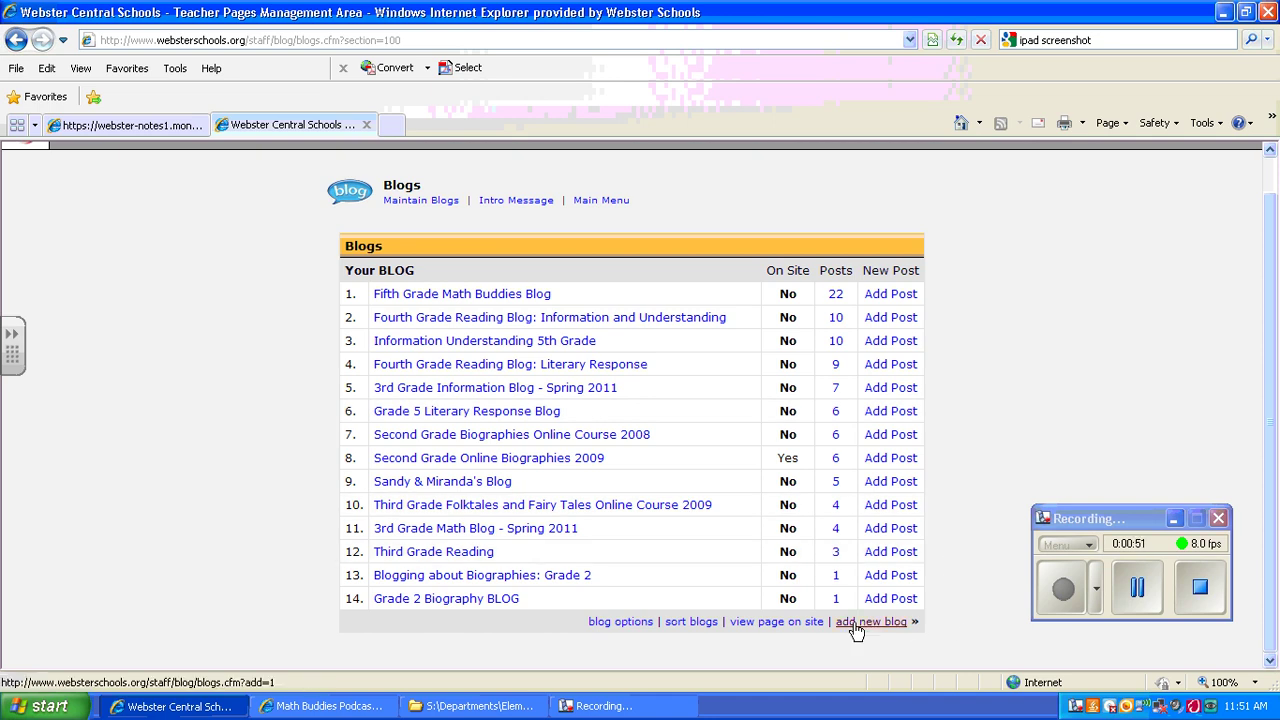
Step: Add a new blog titled 'Reading Blog' whose first post reads 'Question 1'
left_click(856, 622)
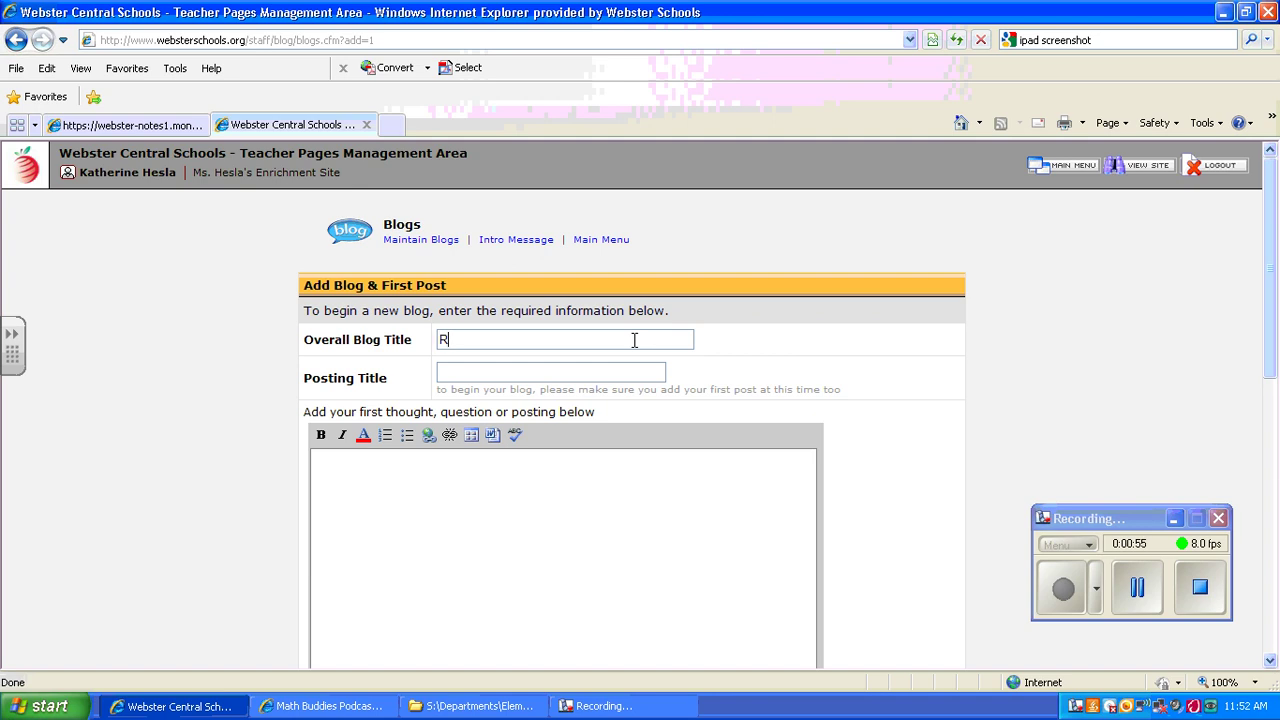
type("Reading Blog")
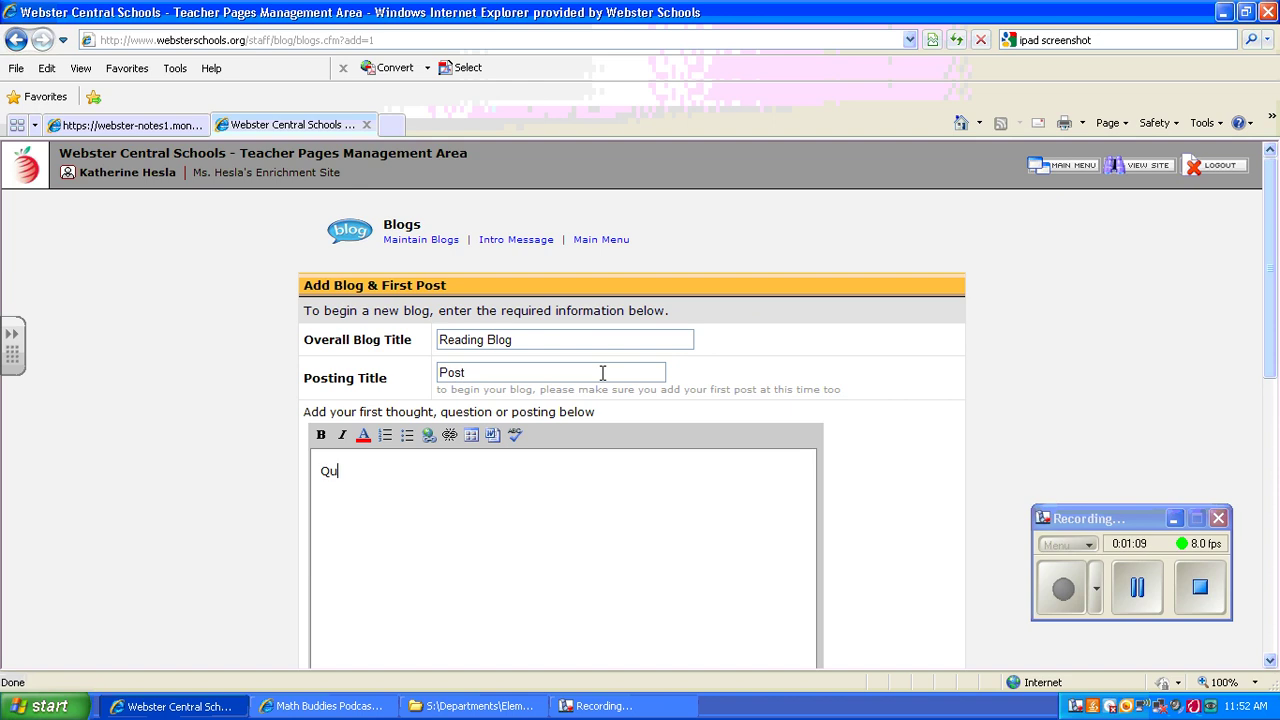
type("stiong")
Step: Set the blog's comment options to allow comments and authorize them automatically
scroll(1260, 390, "down", 5)
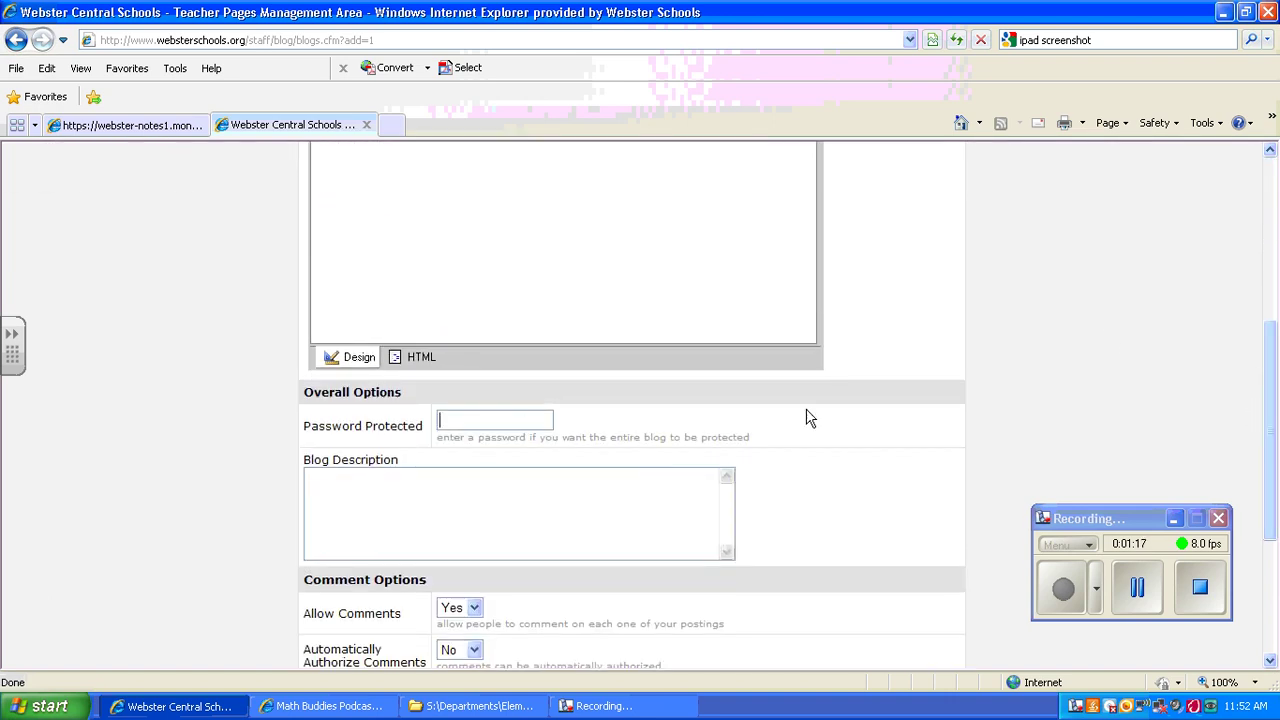
left_click_drag(1274, 383, 1265, 427)
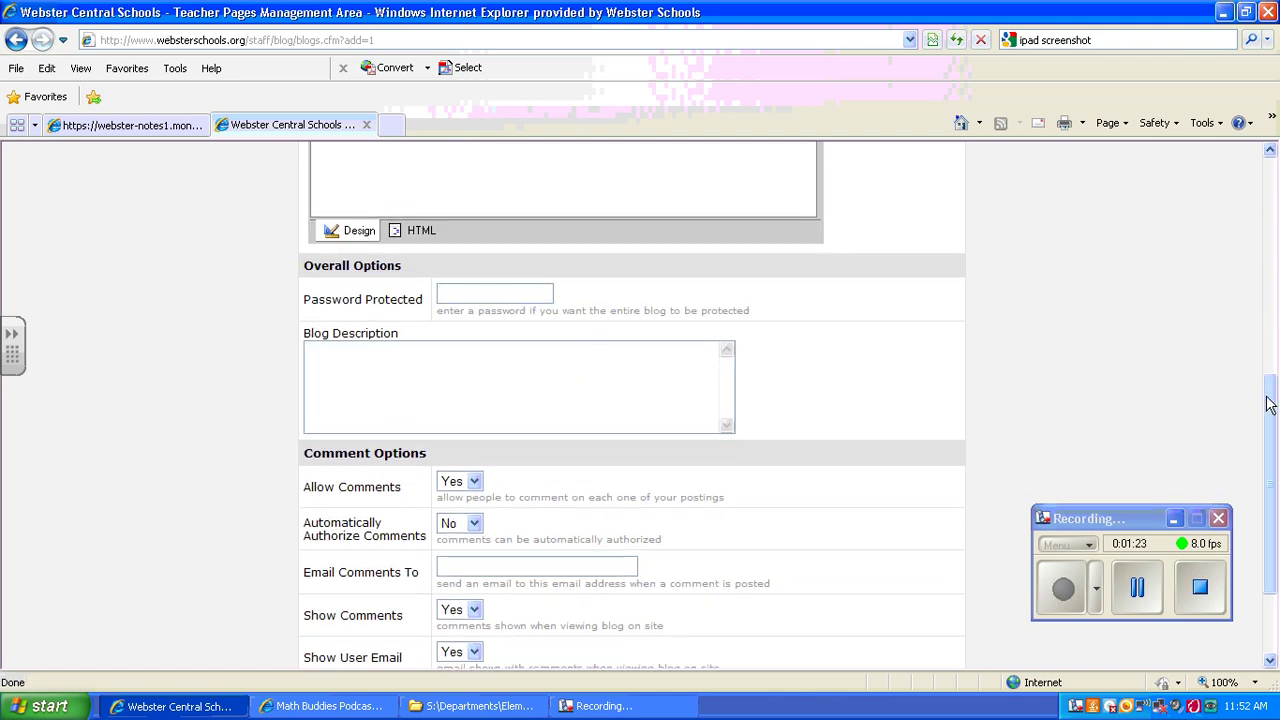
left_click_drag(1268, 403, 1258, 476)
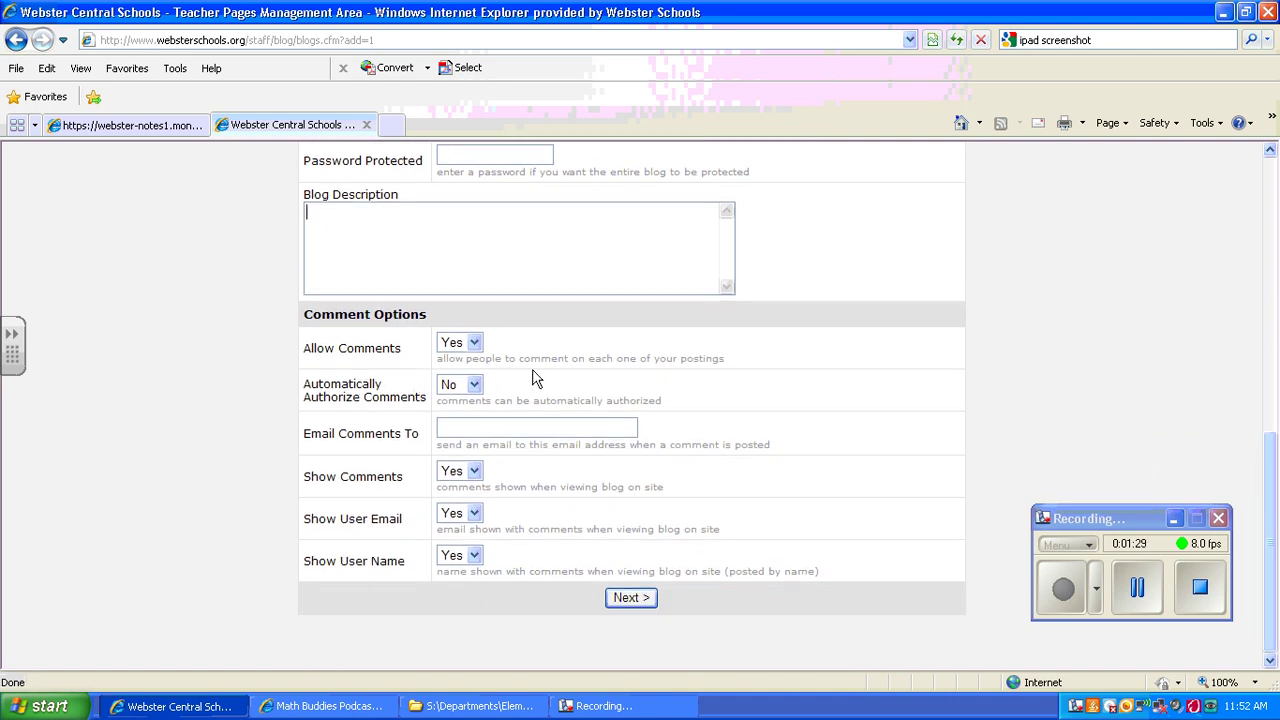
left_click(474, 343)
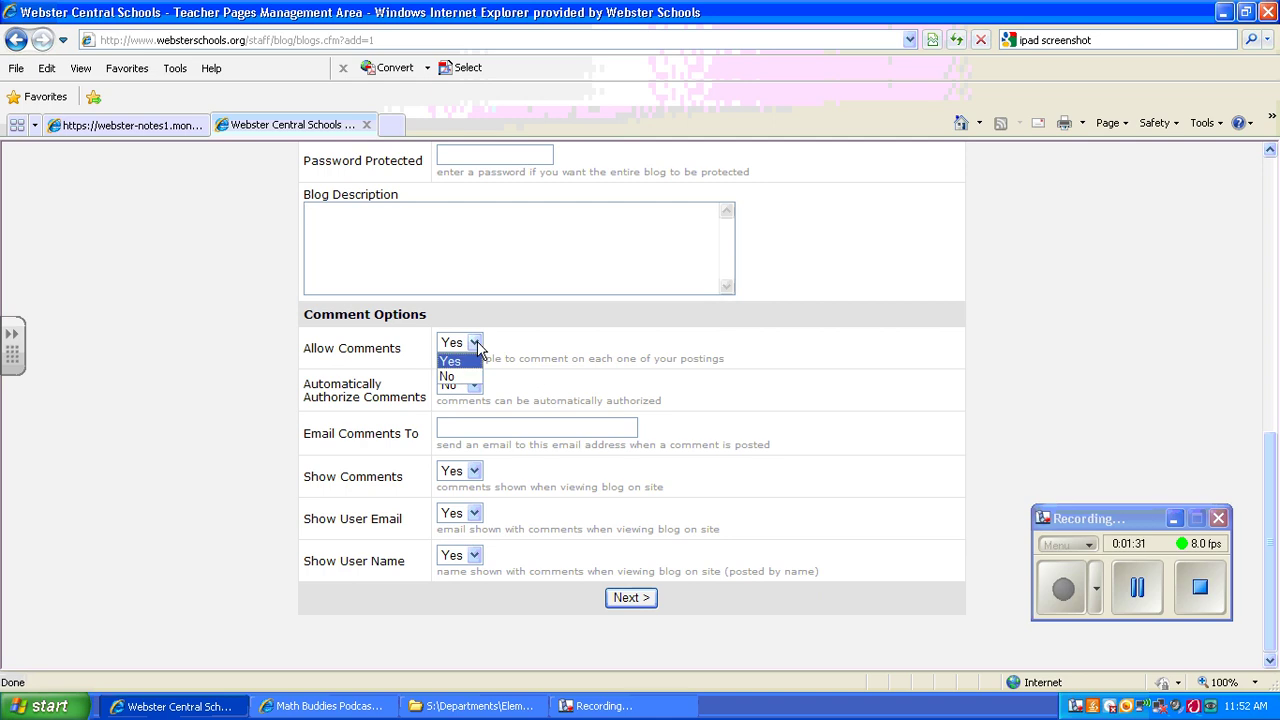
left_click(470, 361)
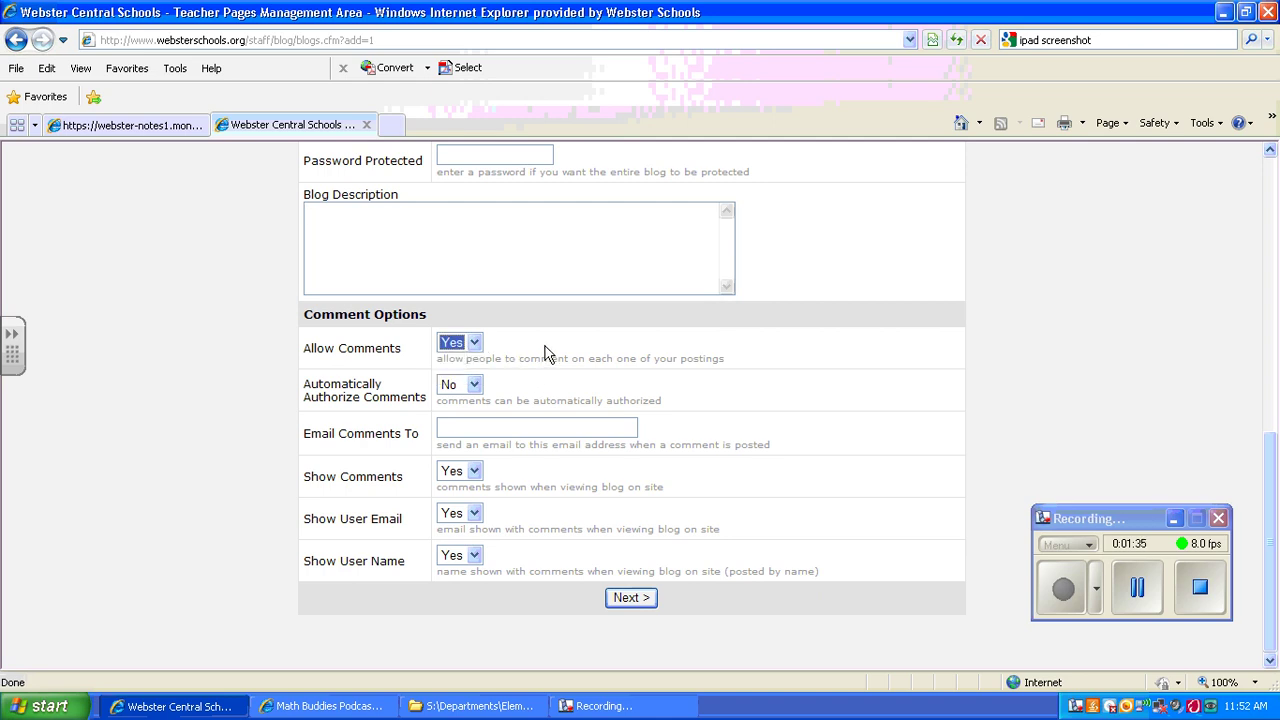
left_click(476, 388)
left_click(520, 390)
left_click(474, 385)
left_click(461, 420)
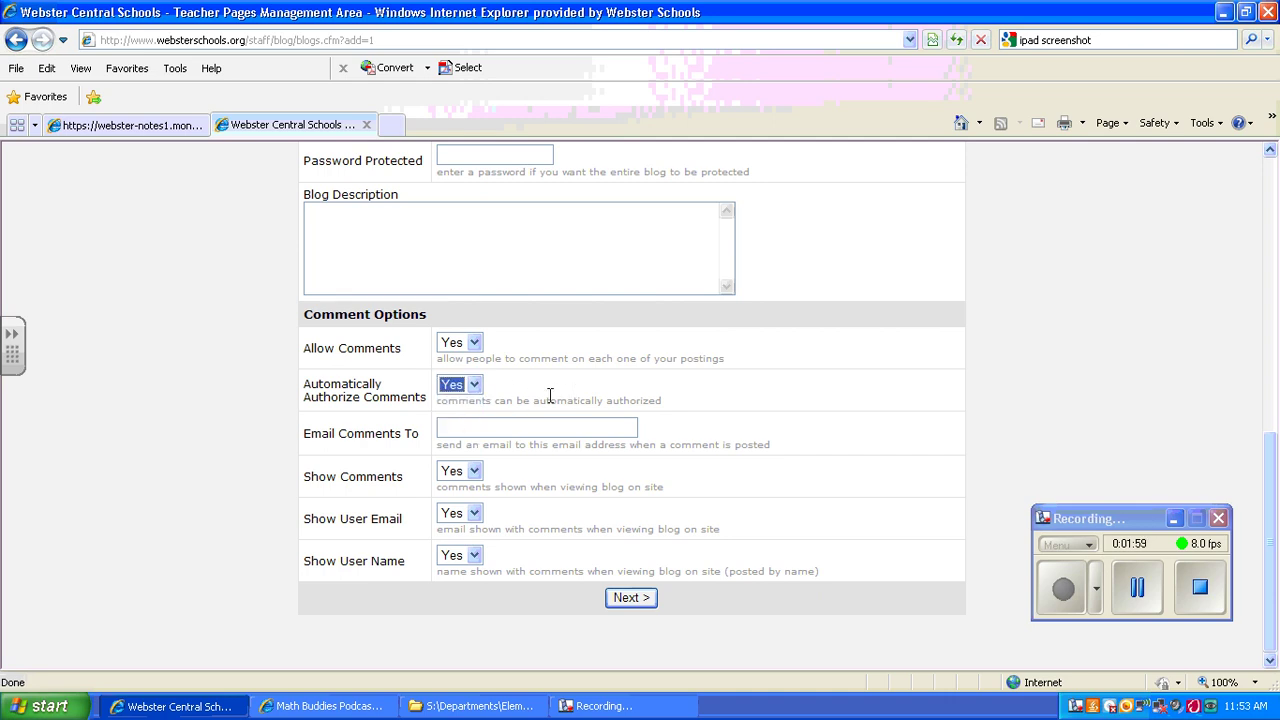
Step: Send comment e-mails to the teacher's school e-mail address
left_click(476, 428)
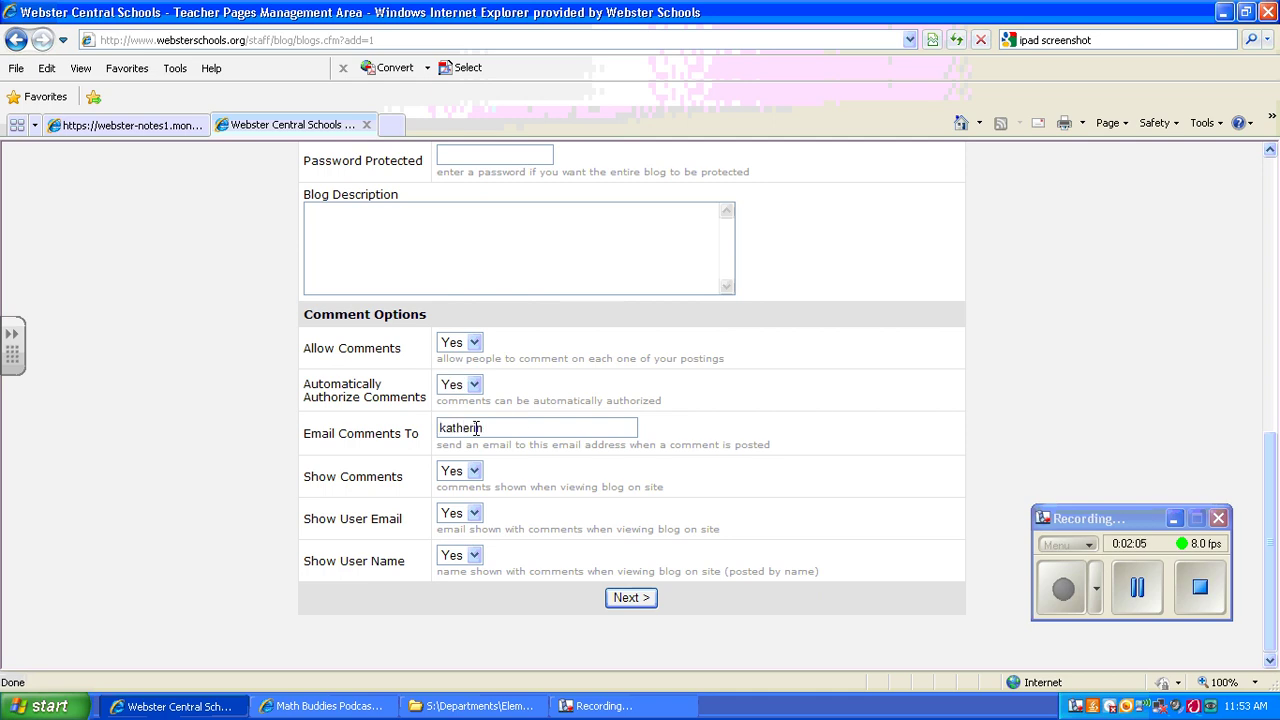
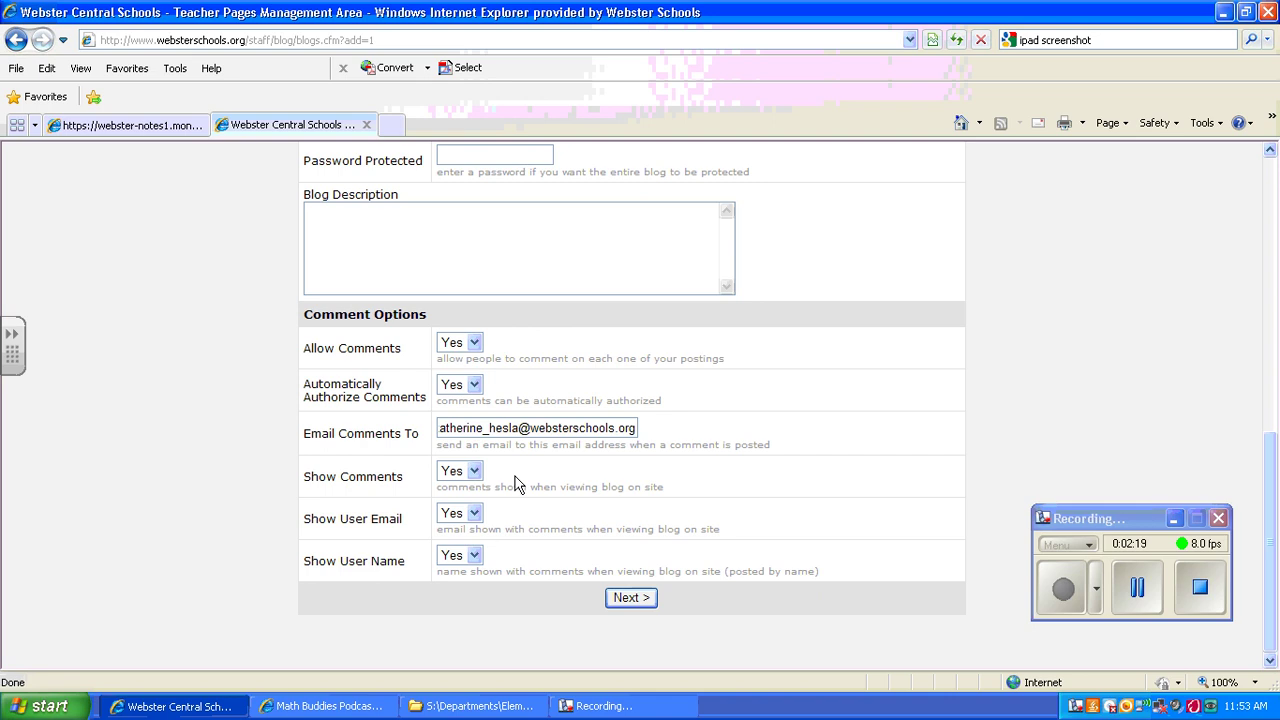
Step: Save the blog settings and open Reading Blog's posts list, showing the 5/25/2012 post
left_click(631, 598)
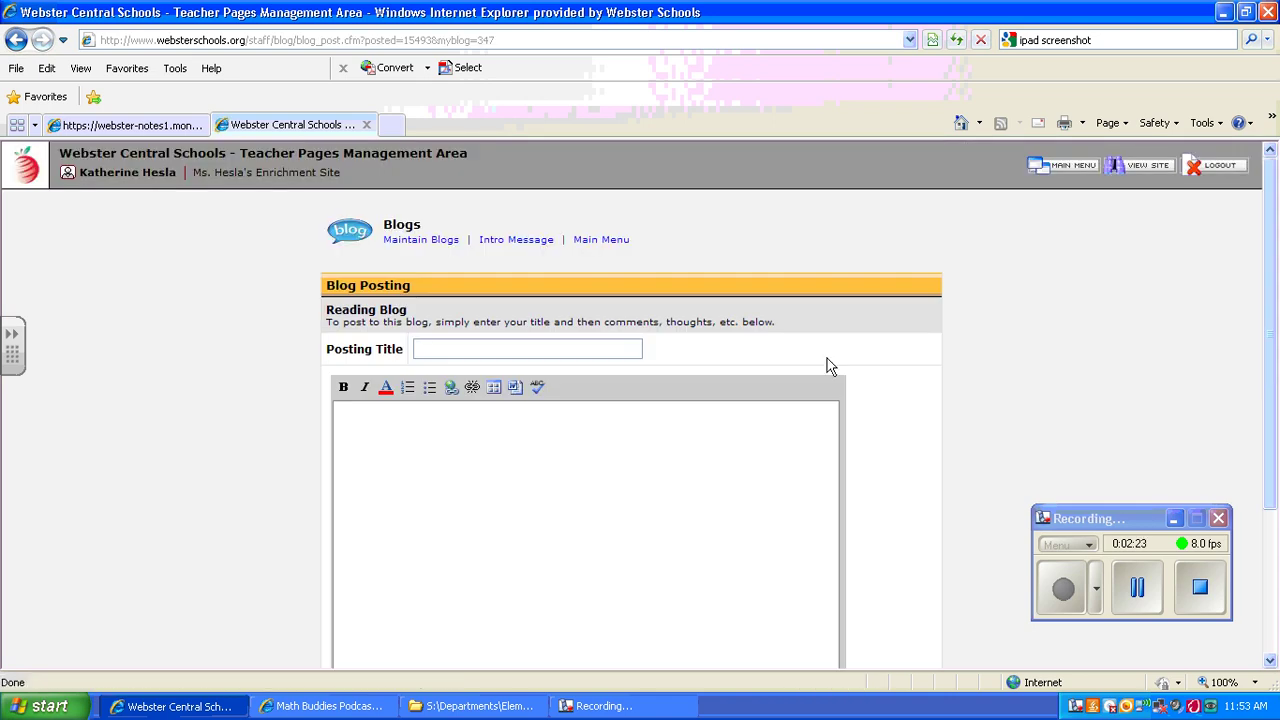
left_click(437, 243)
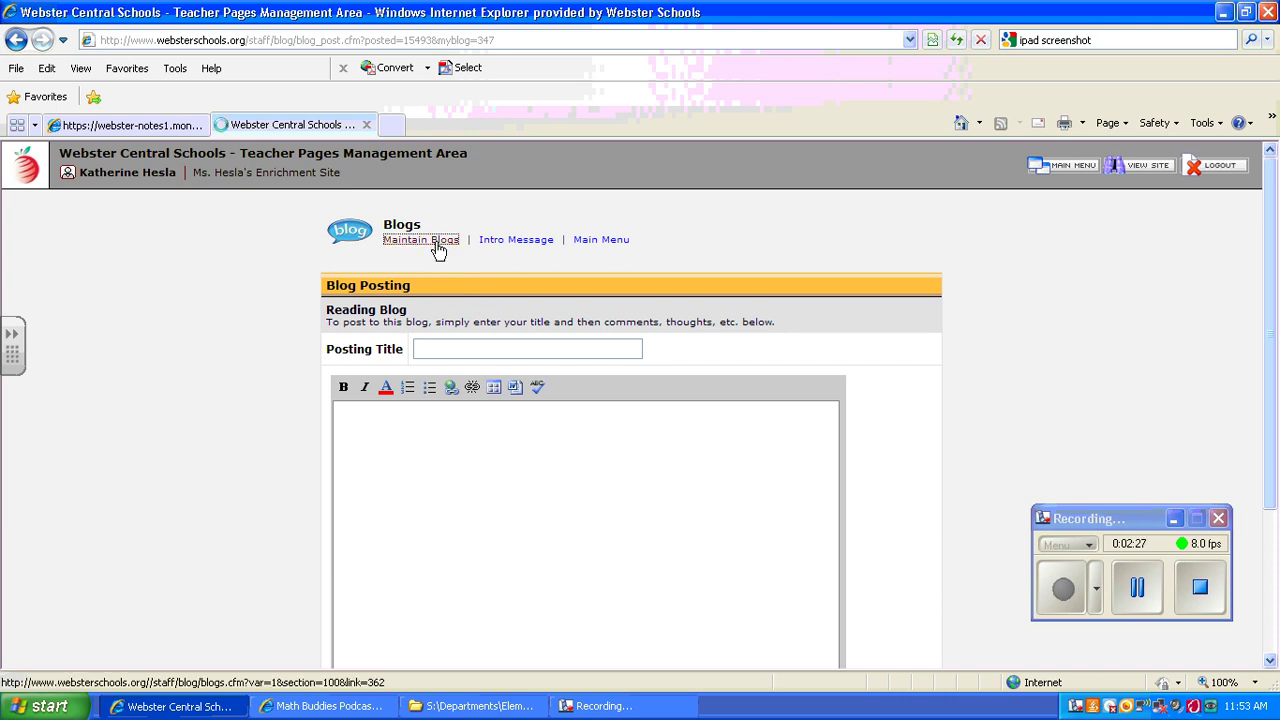
left_click_drag(1270, 270, 1262, 323)
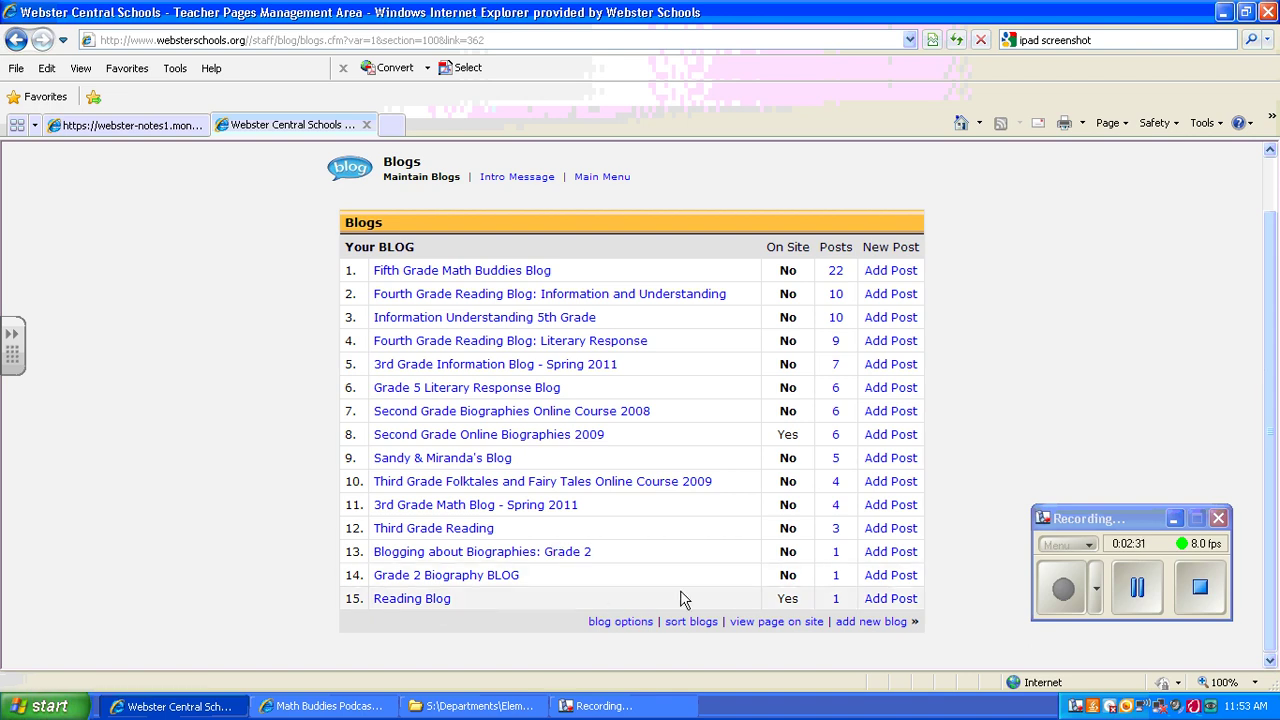
left_click(836, 600)
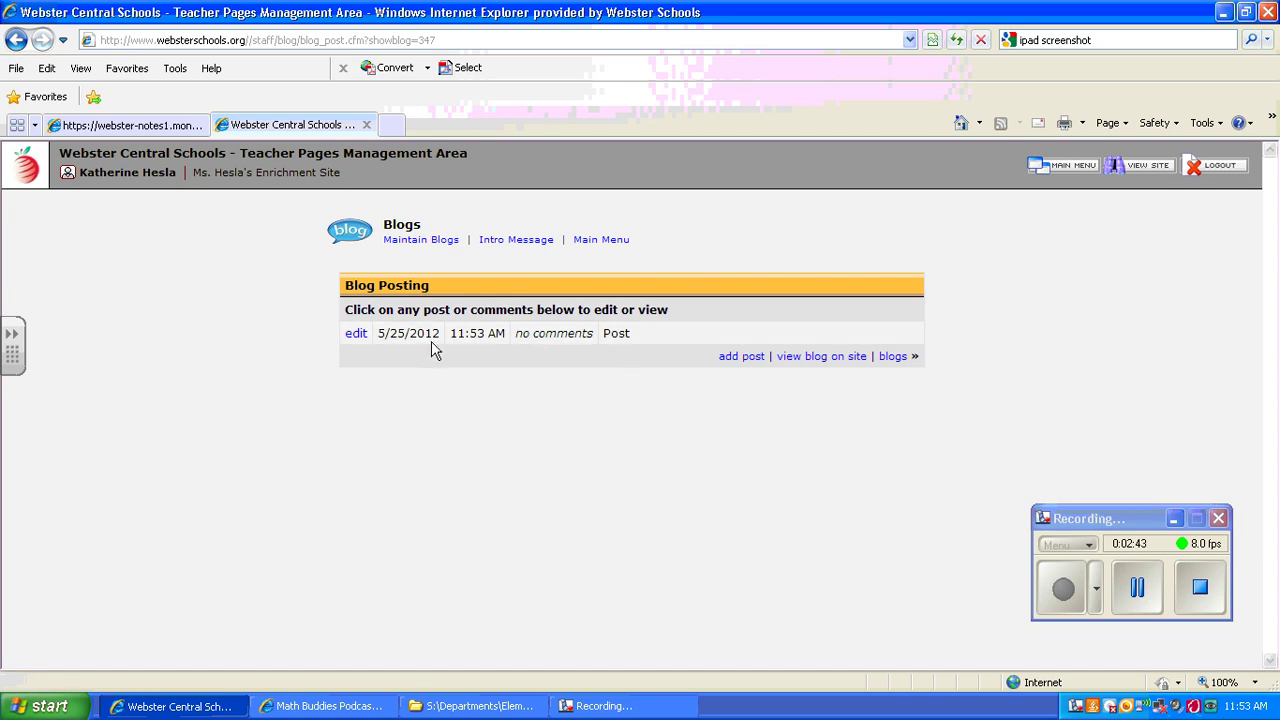
Step: Re-save the Question 1 post, keeping its 5/25/2012 11:53 AM posting date
left_click(357, 334)
left_click_drag(1258, 275, 1258, 482)
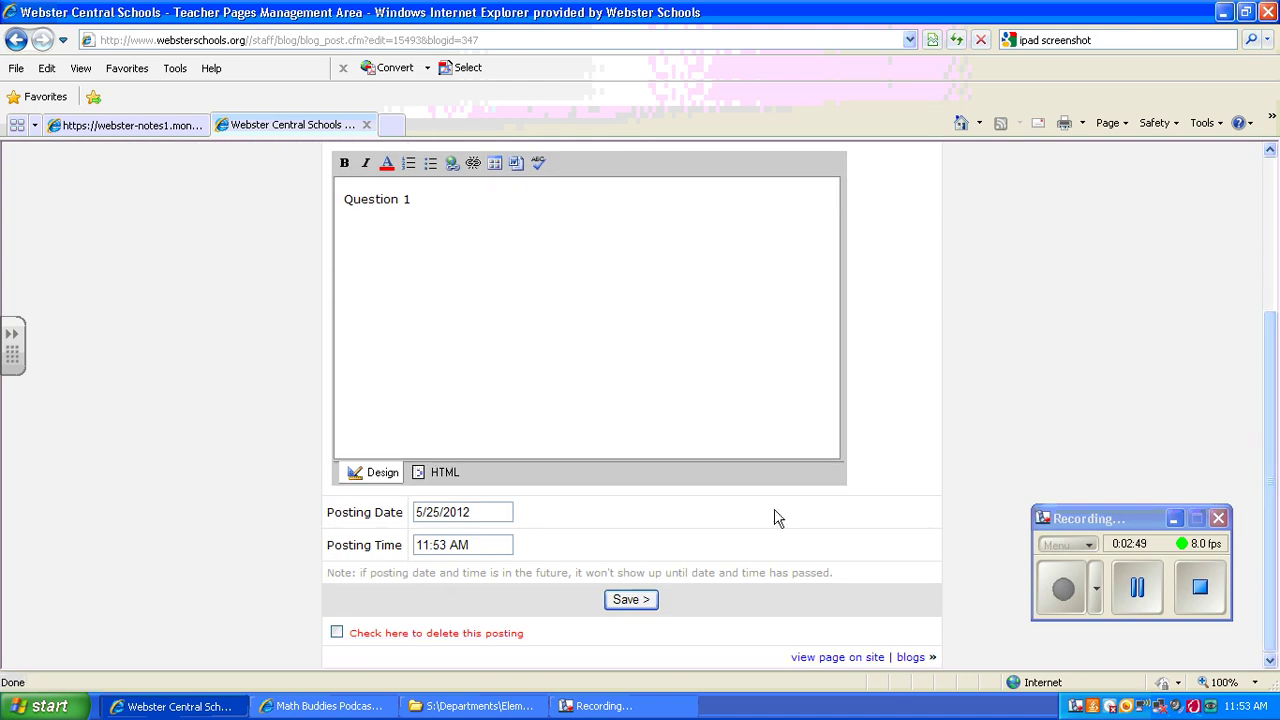
left_click(435, 512)
left_click(472, 512)
left_click(440, 512)
left_click(645, 601)
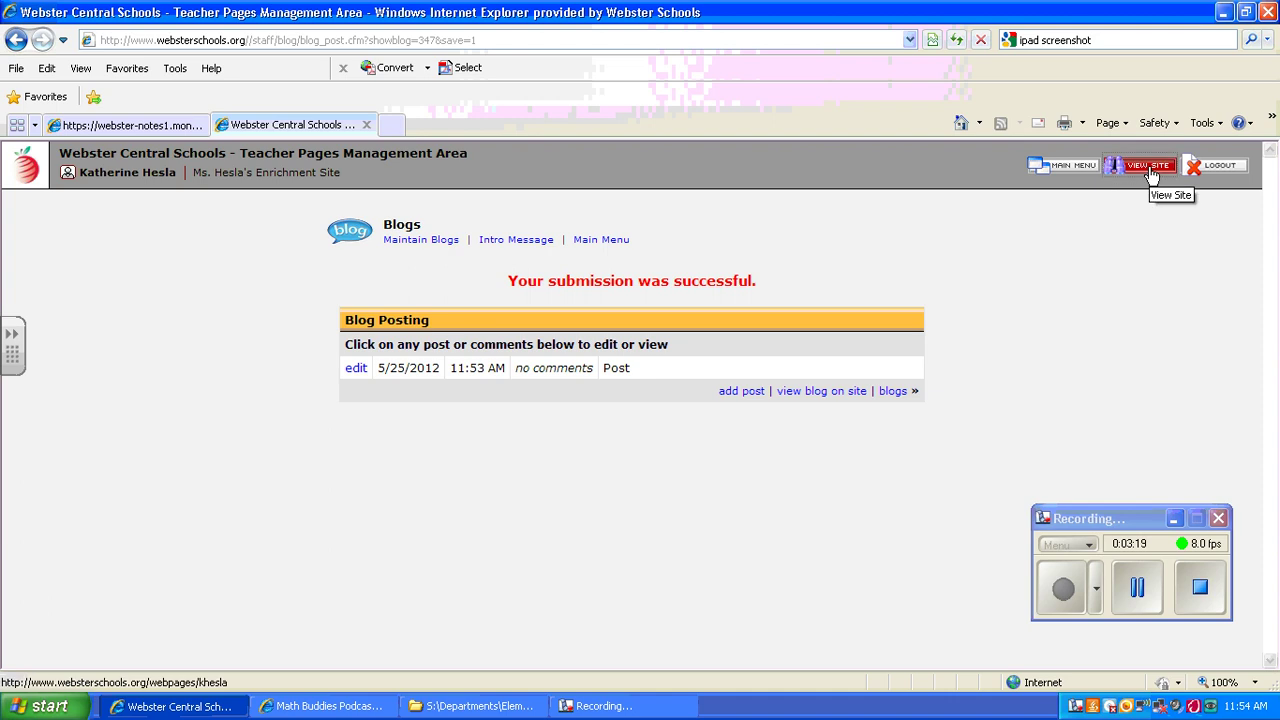
Step: On the public site, go through Math Buddies Blog to Reading Blog's Question 1 comment form
left_click(1152, 170)
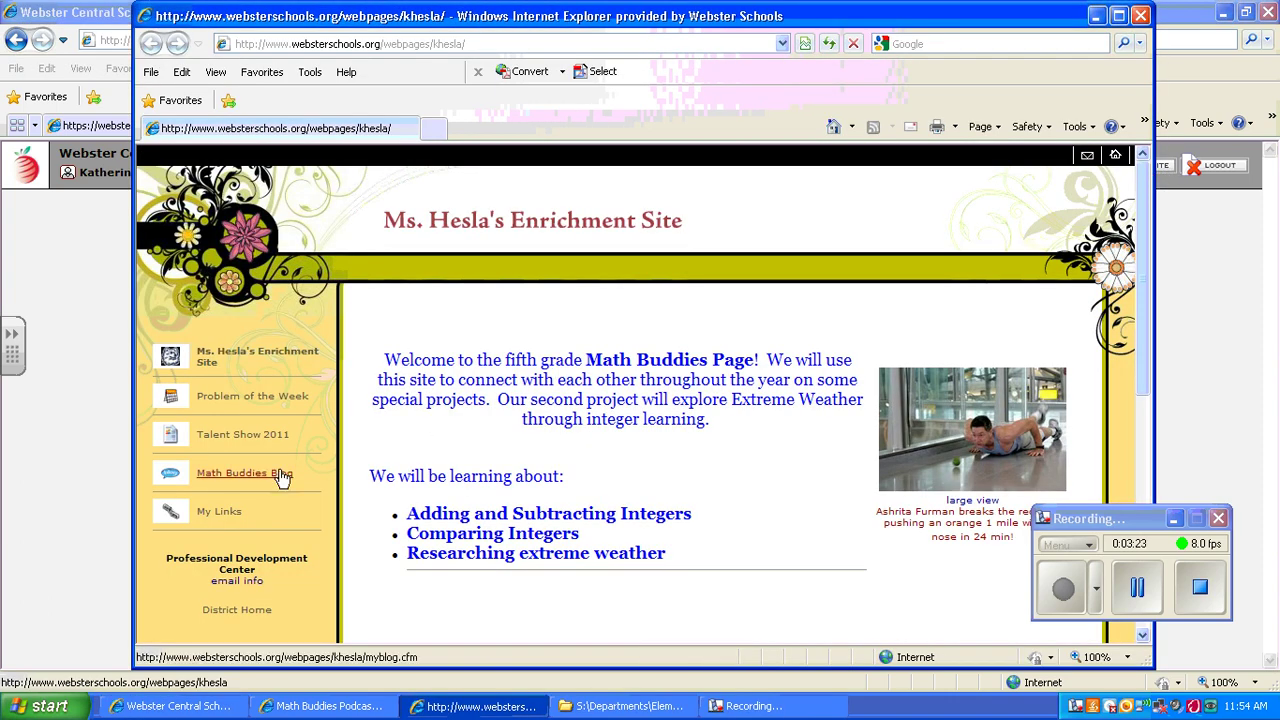
left_click(216, 476)
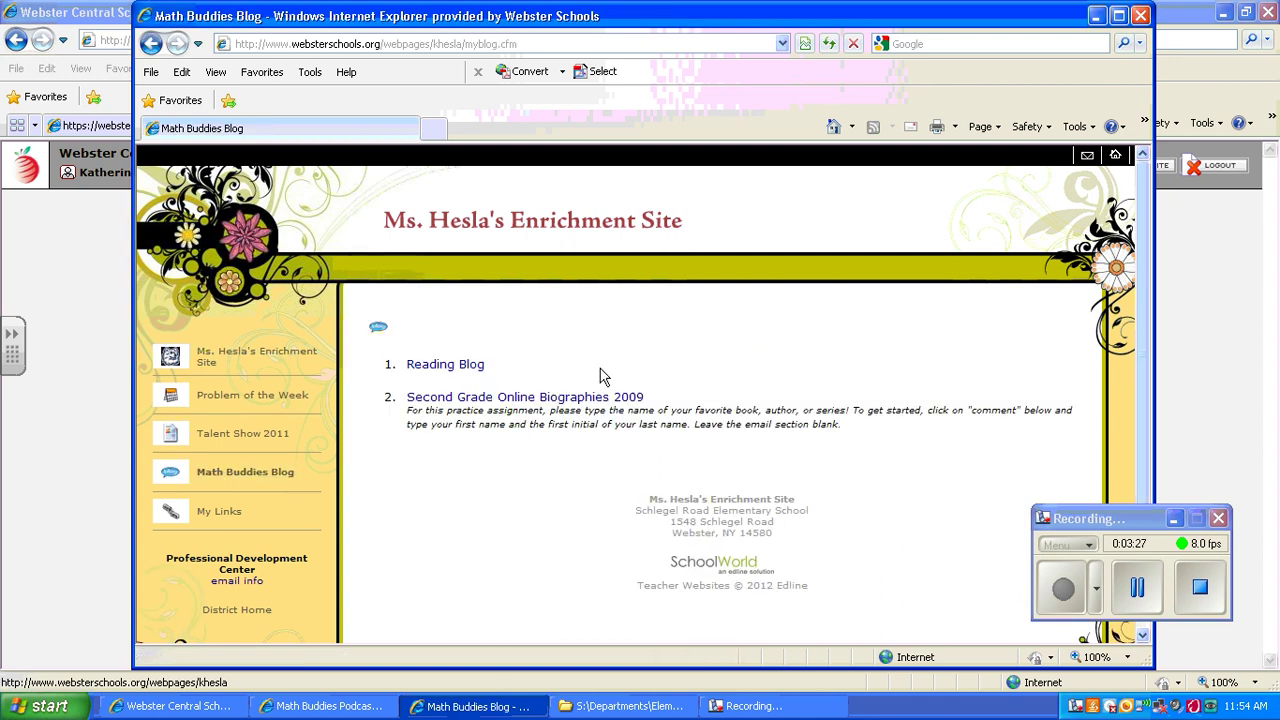
left_click(456, 366)
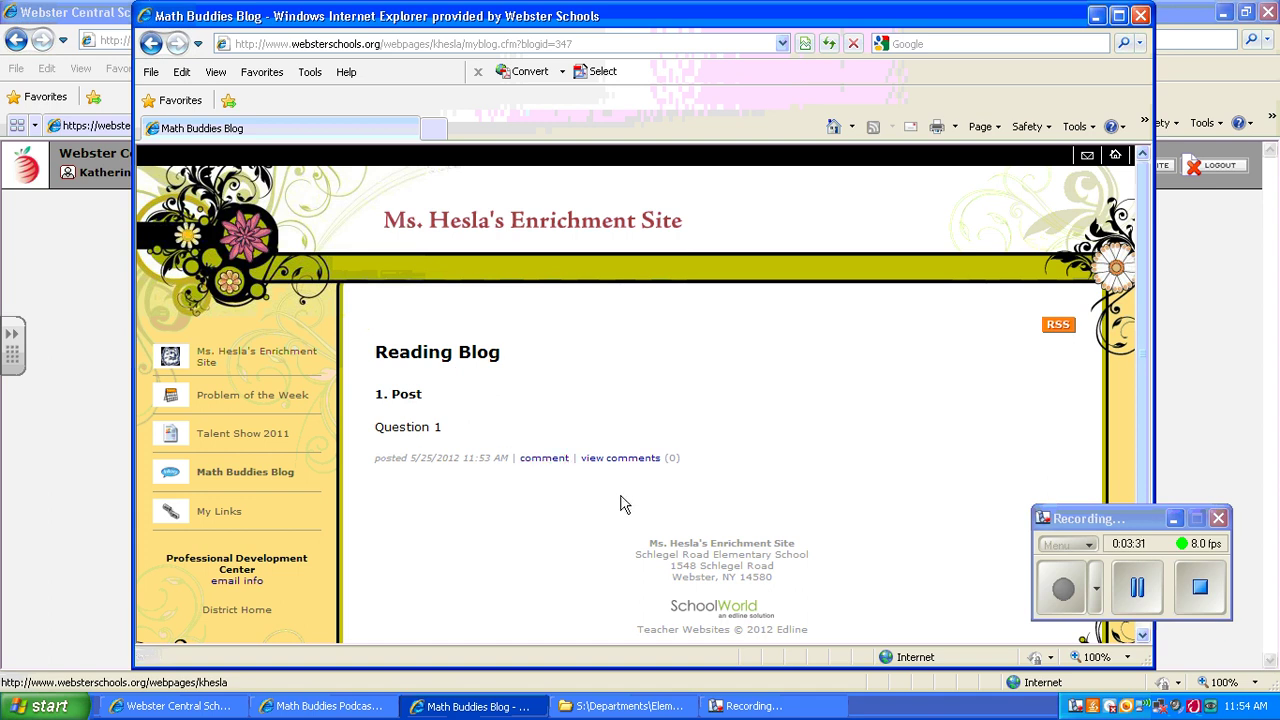
left_click(548, 460)
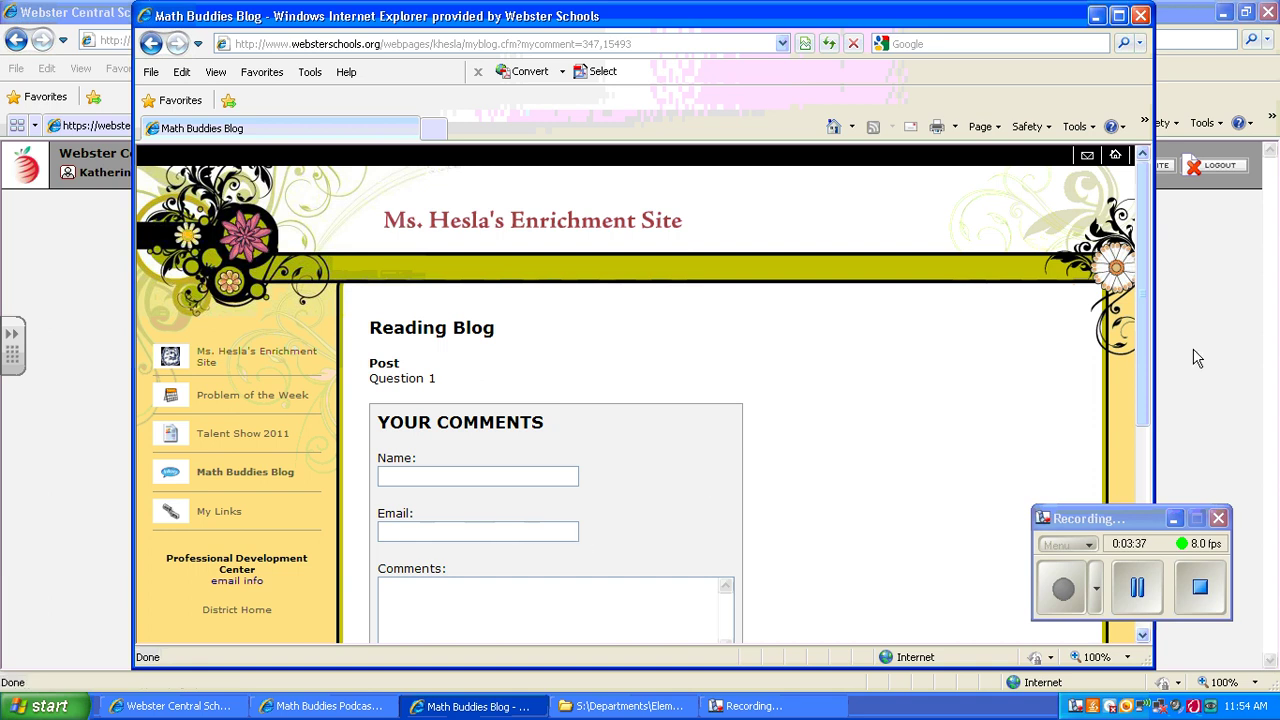
Step: Post the test comment 'answer' on Question 1 with the captcha number, then view its comments
left_click_drag(1148, 310, 1131, 371)
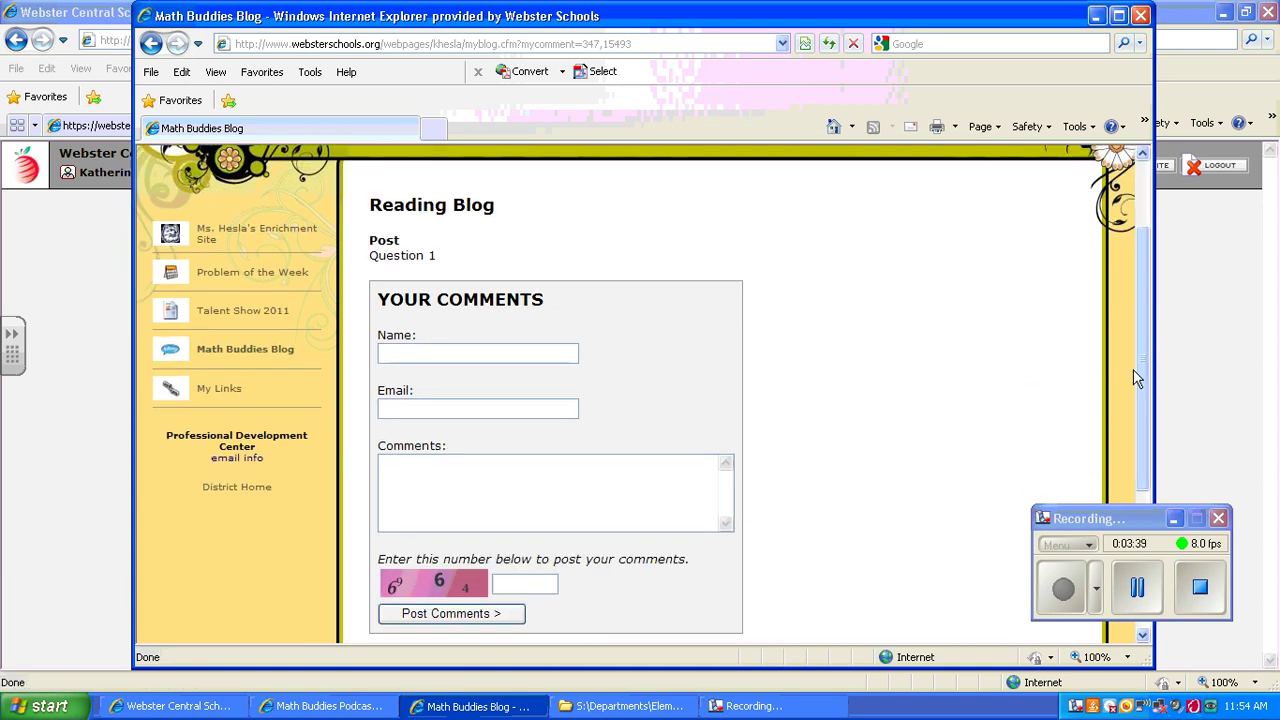
left_click(482, 487)
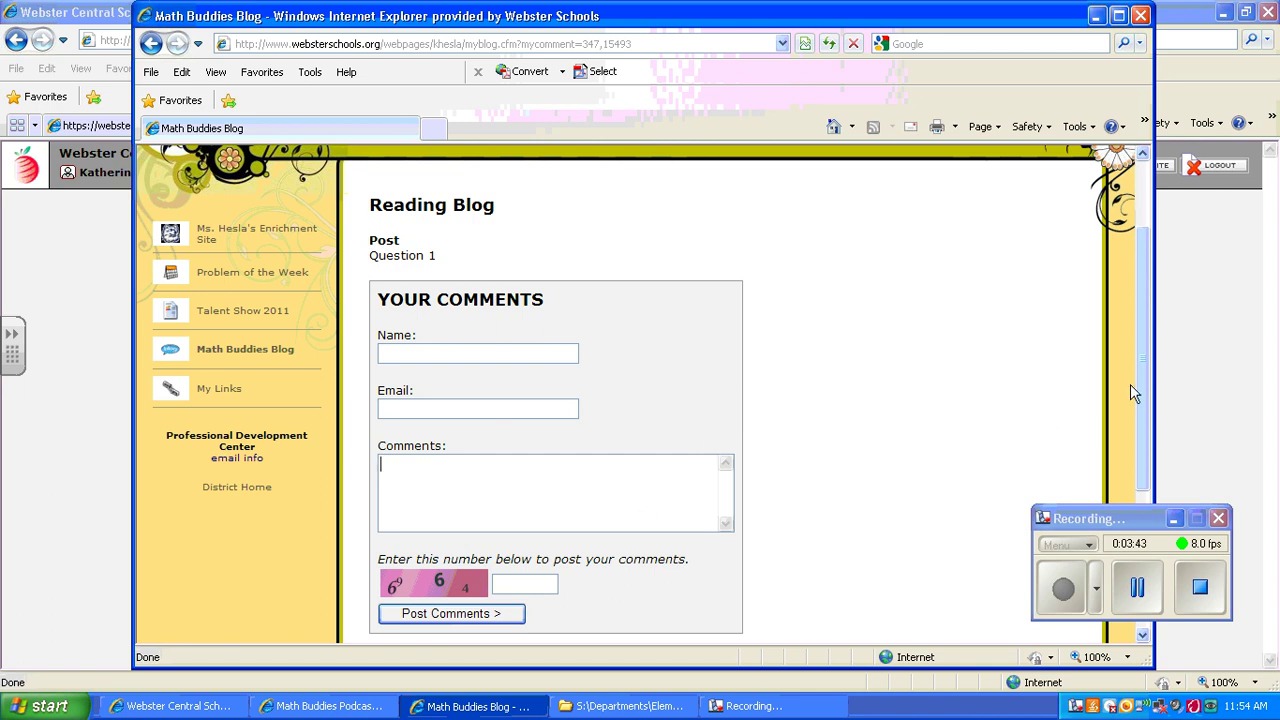
left_click_drag(1145, 385, 1143, 423)
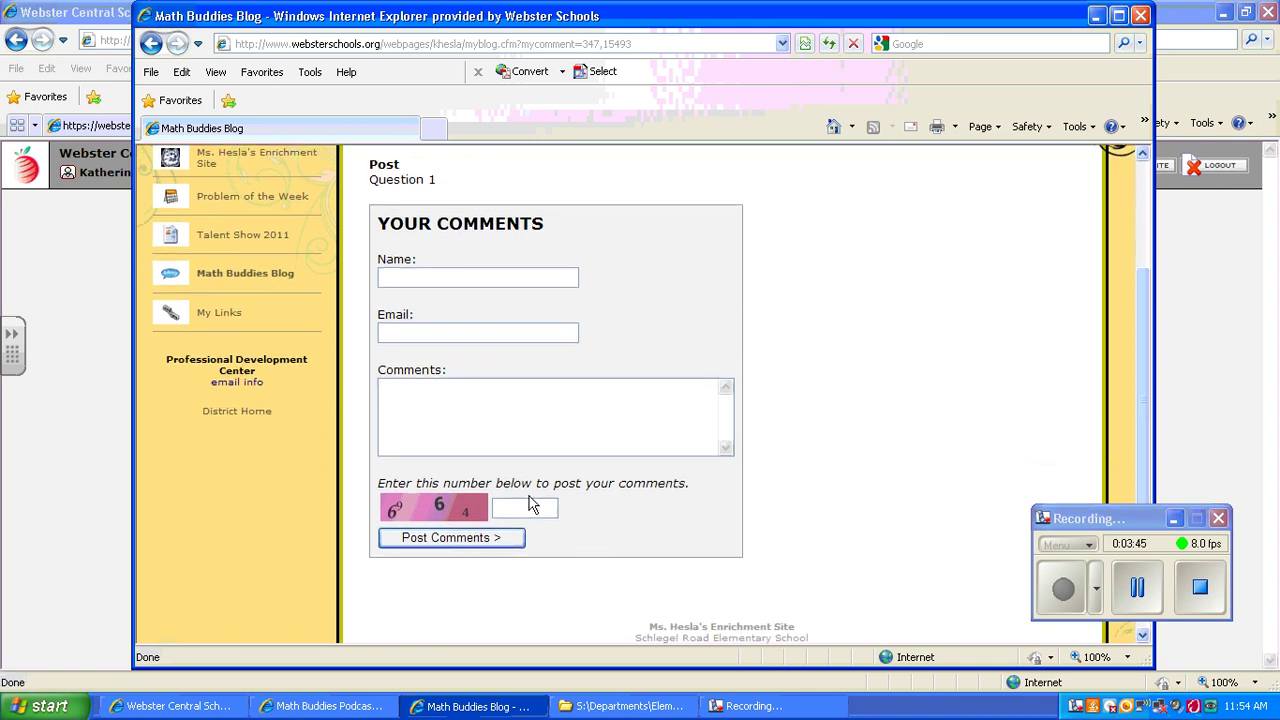
left_click(492, 547)
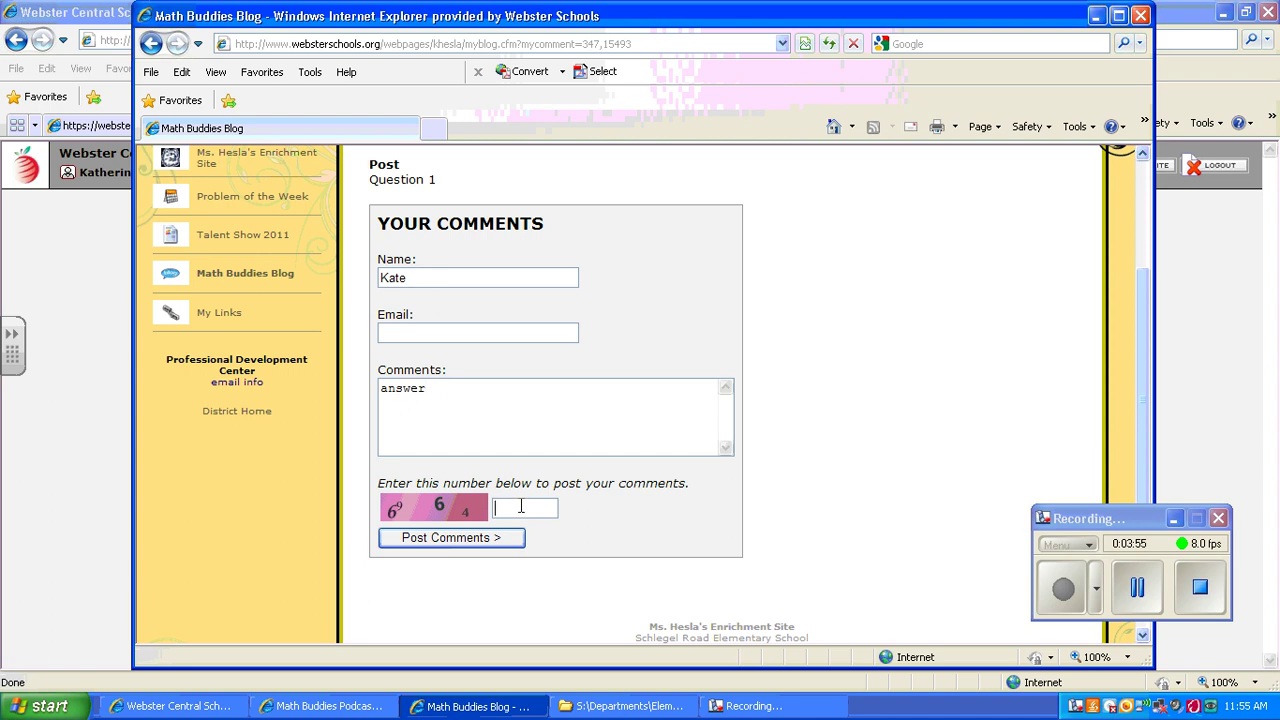
type("6964")
left_click(470, 537)
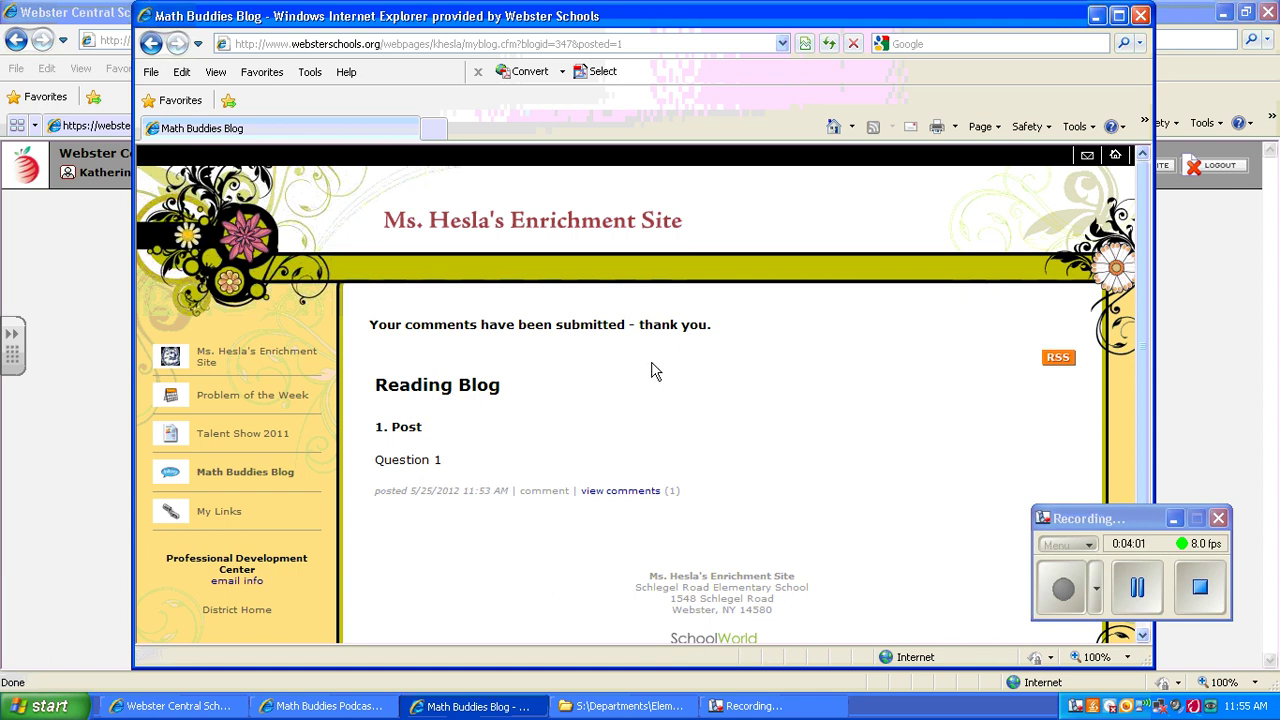
left_click(620, 492)
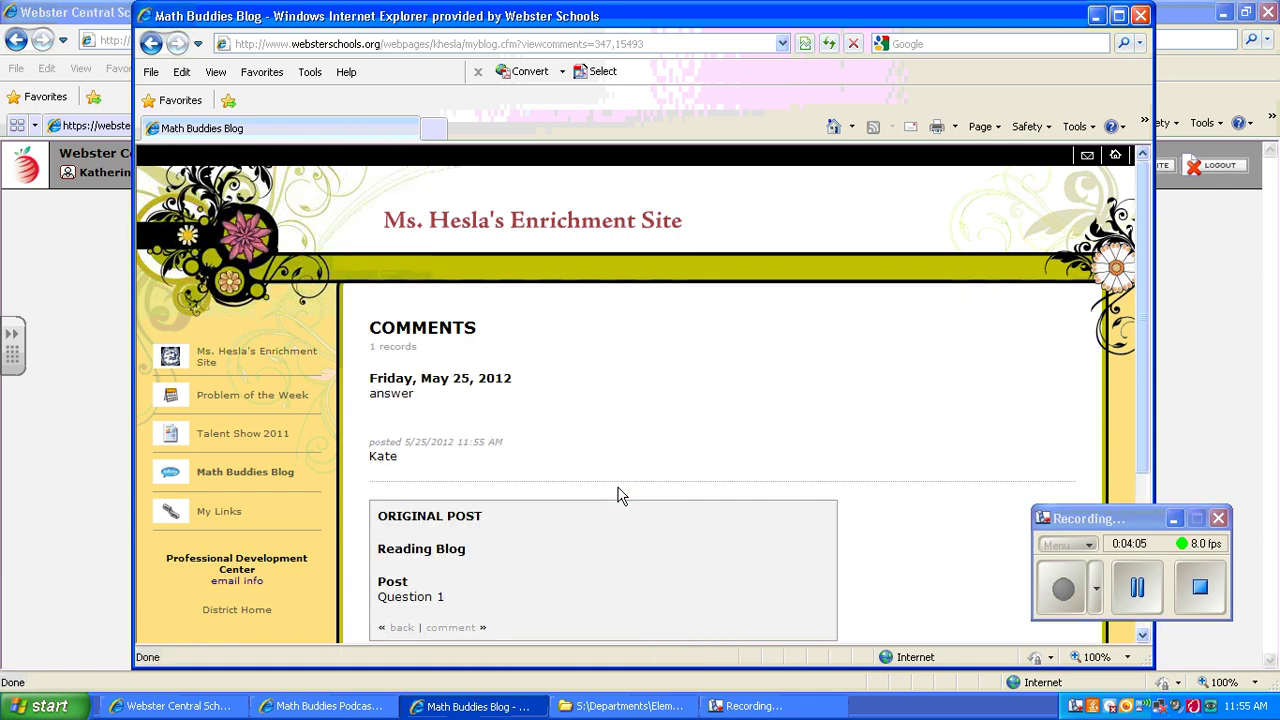